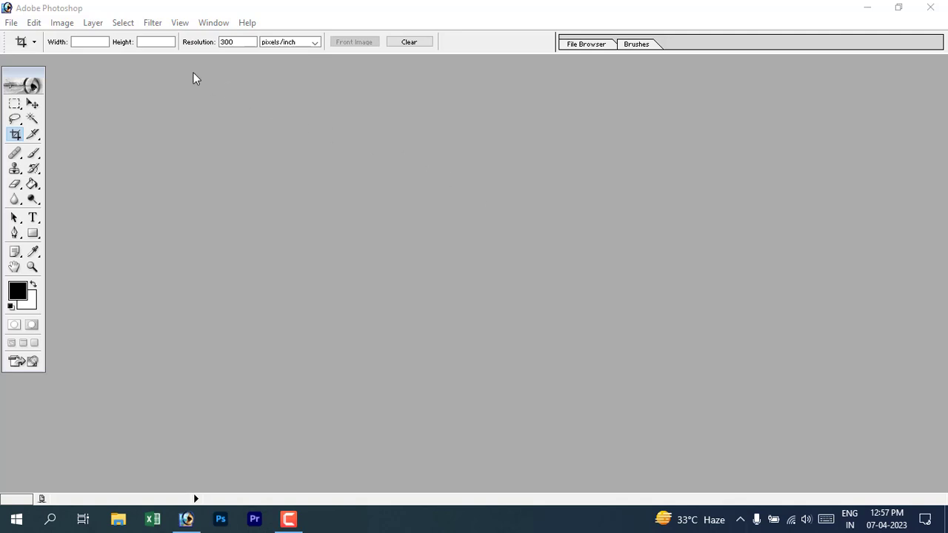
Minimize the empty Photoshop window to reveal the desktop's image files.
click(96, 42)
click(570, 174)
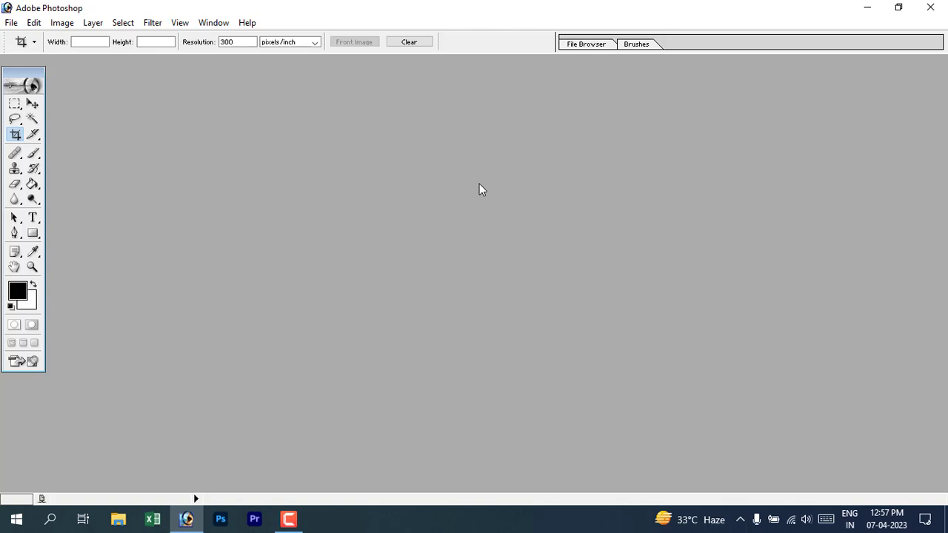
click(856, 7)
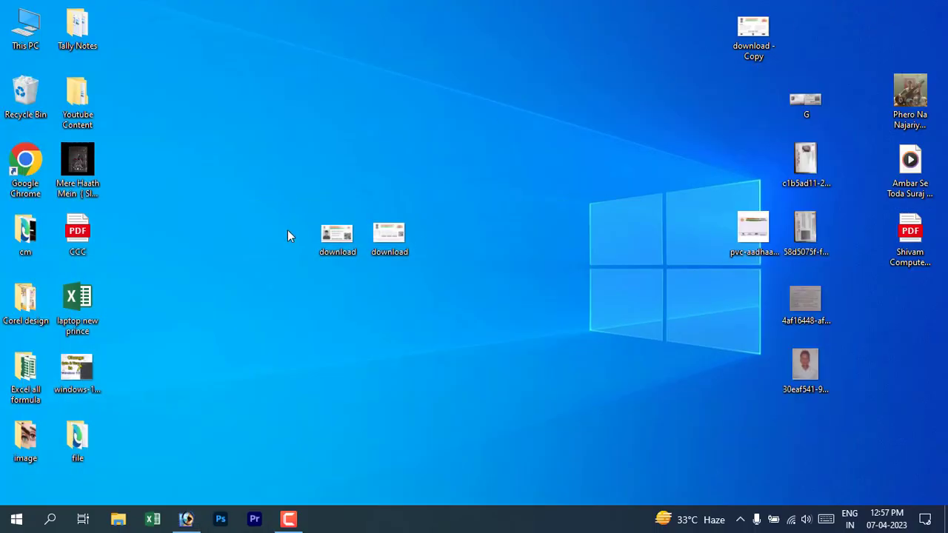
Drag the two download image files up near the top of the desktop, side by side.
drag(281, 190, 432, 283)
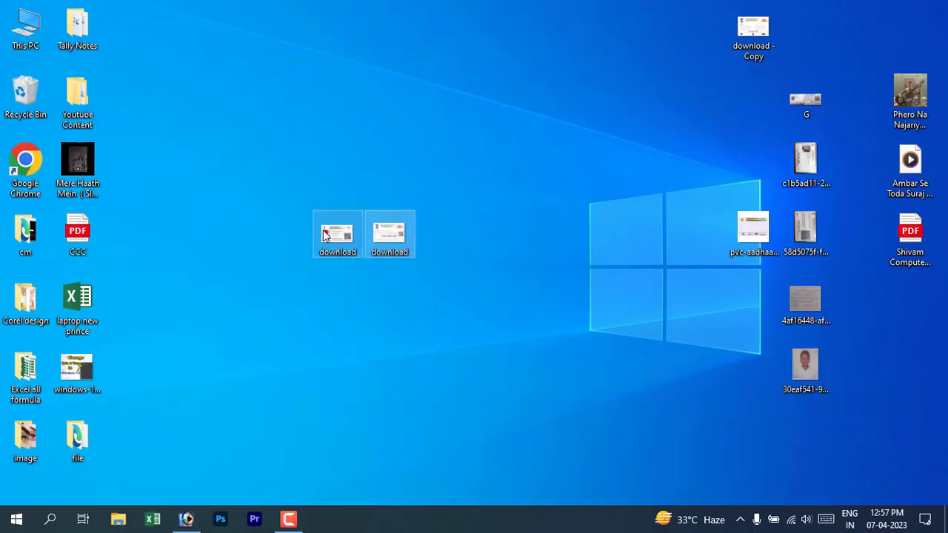
drag(324, 235, 272, 167)
click(381, 293)
mouse_move(345, 156)
mouse_down()
mouse_move(464, 135)
mouse_move(457, 91)
mouse_up()
drag(292, 167, 292, 98)
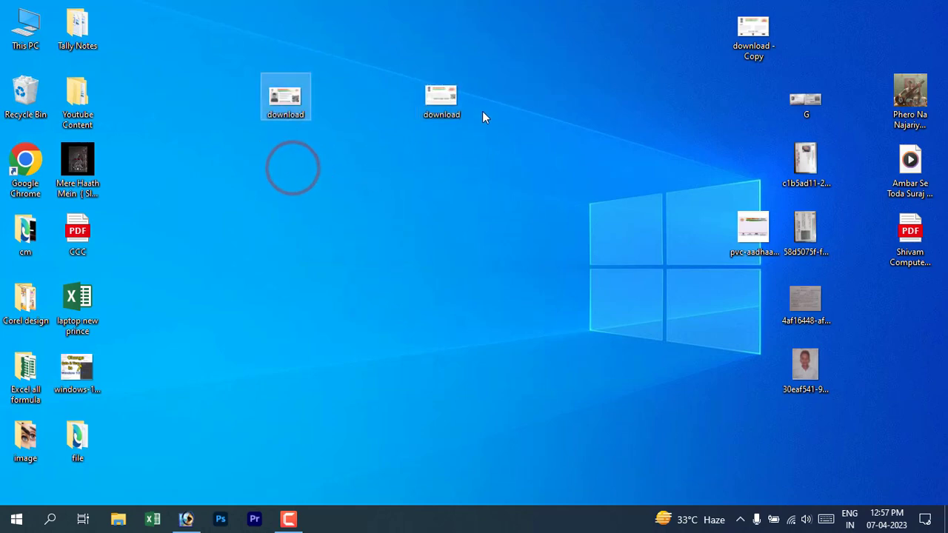
drag(422, 97, 319, 98)
click(345, 197)
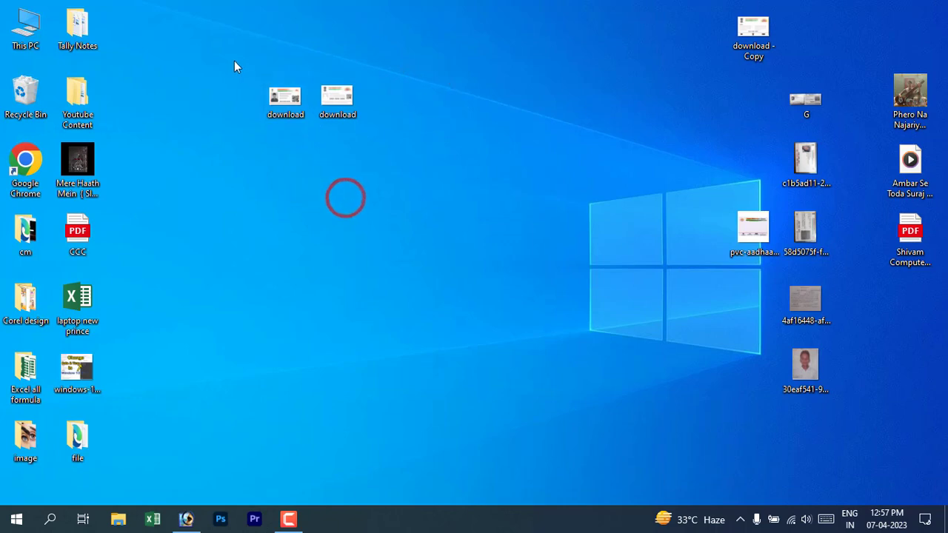
Fine-tune the two download files' positions so they sit neatly next to each other.
drag(229, 58, 403, 161)
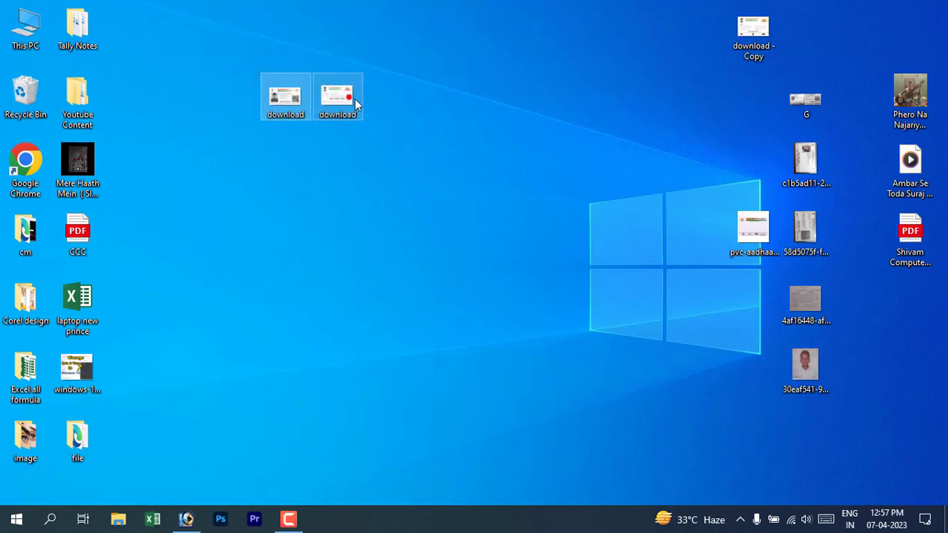
drag(354, 103, 433, 104)
click(326, 222)
mouse_move(326, 104)
mouse_down()
mouse_move(313, 137)
mouse_move(298, 126)
mouse_up()
click(299, 216)
drag(377, 100, 326, 100)
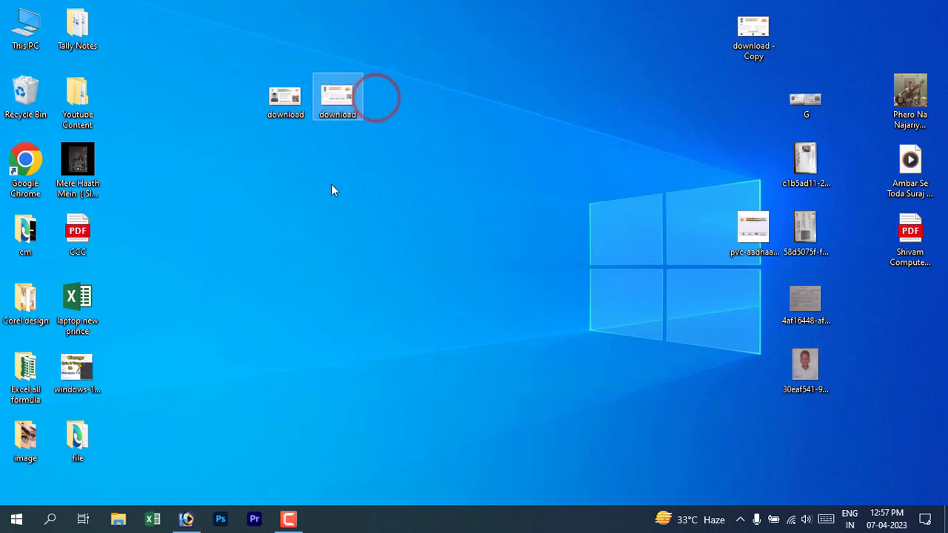
click(333, 187)
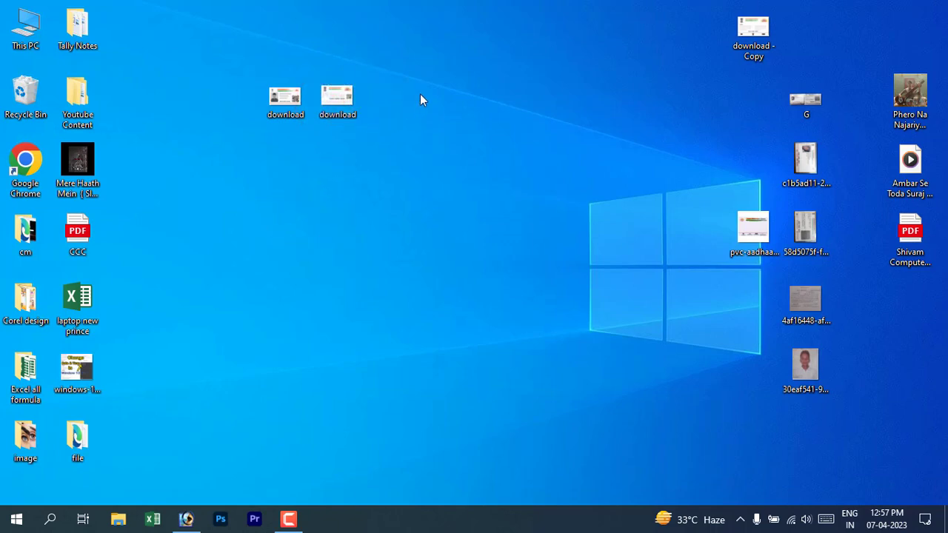
drag(337, 95, 384, 89)
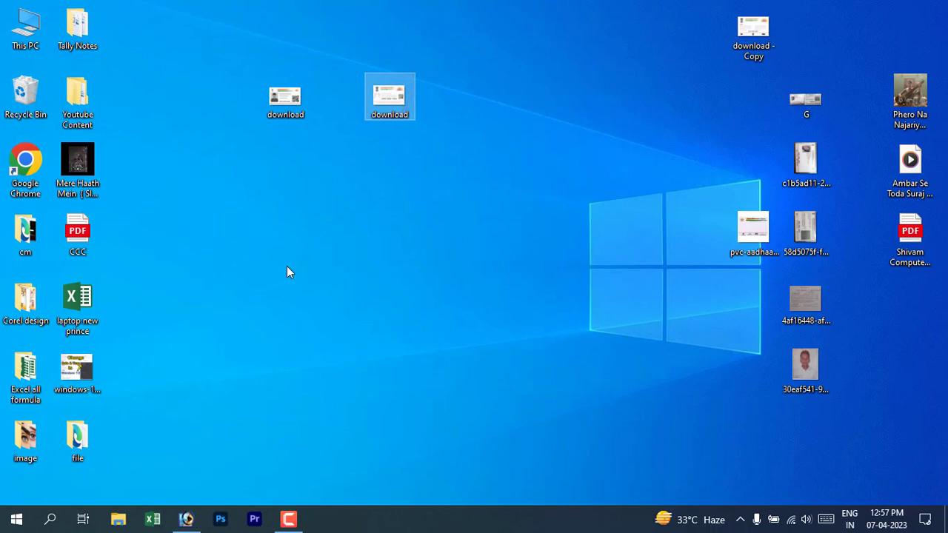
drag(391, 110, 339, 111)
click(346, 182)
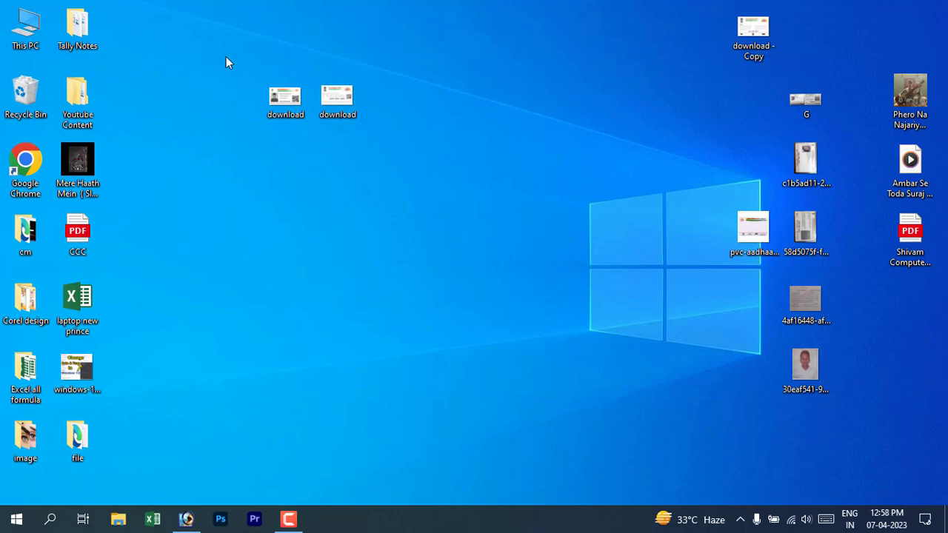
Drag download.png and download.jpg from the desktop into Photoshop as separate documents.
click(188, 519)
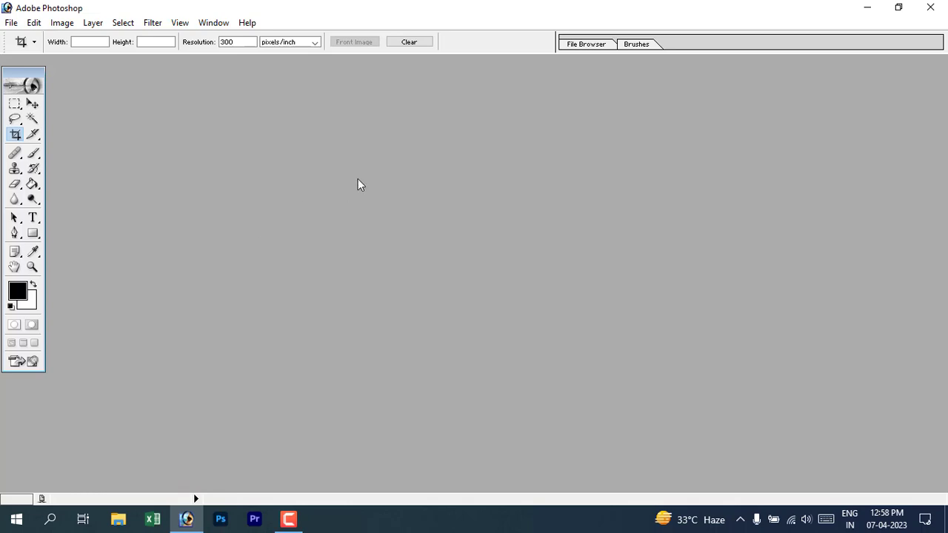
click(868, 7)
mouse_move(281, 98)
mouse_down()
mouse_move(186, 523)
mouse_move(298, 274)
mouse_up()
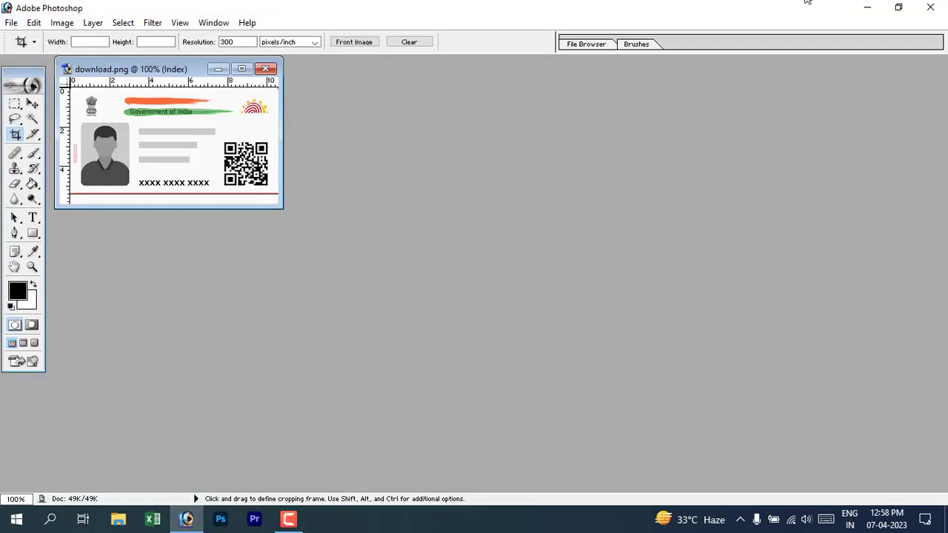
click(863, 7)
mouse_move(335, 93)
mouse_down()
mouse_move(287, 340)
mouse_move(240, 276)
mouse_up()
Enlarge the download.jpg window and place it below the download.png window.
drag(209, 176, 275, 231)
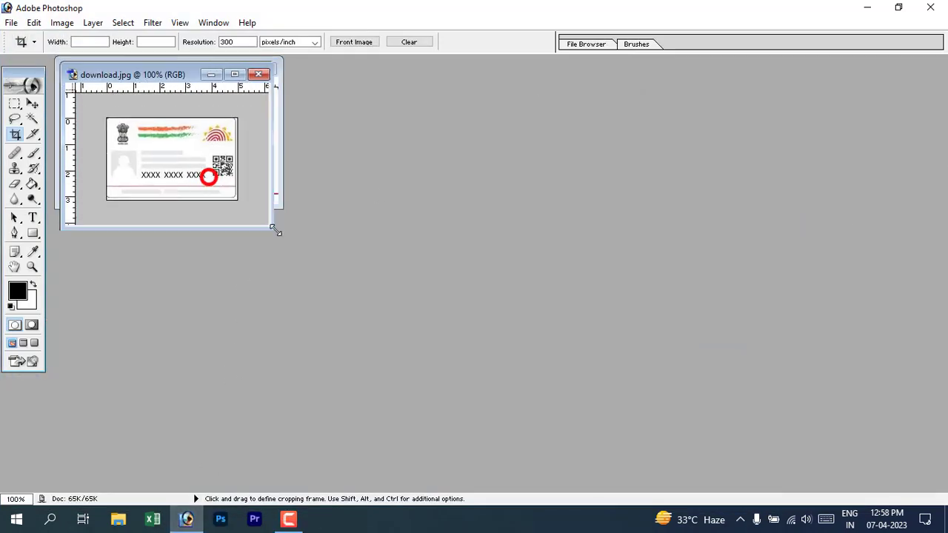
drag(148, 73, 183, 248)
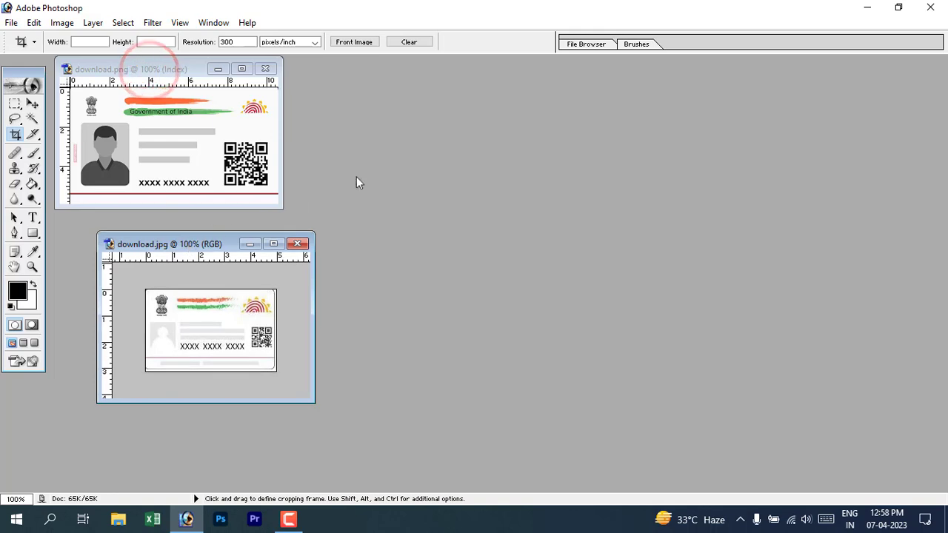
click(509, 180)
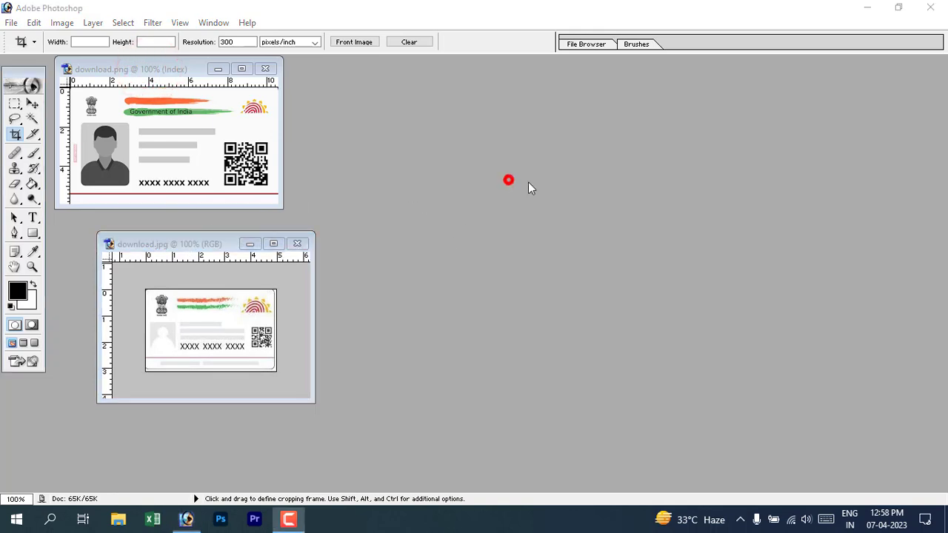
click(731, 198)
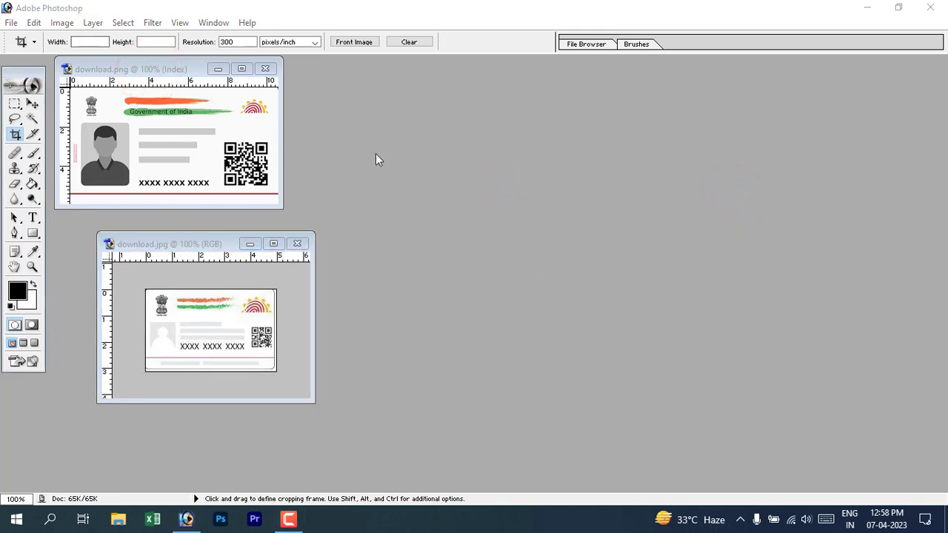
click(489, 174)
Create Untitled-1 from the A4 preset at 300 pixels/inch with CMYK Color mode.
key(ctrl+n)
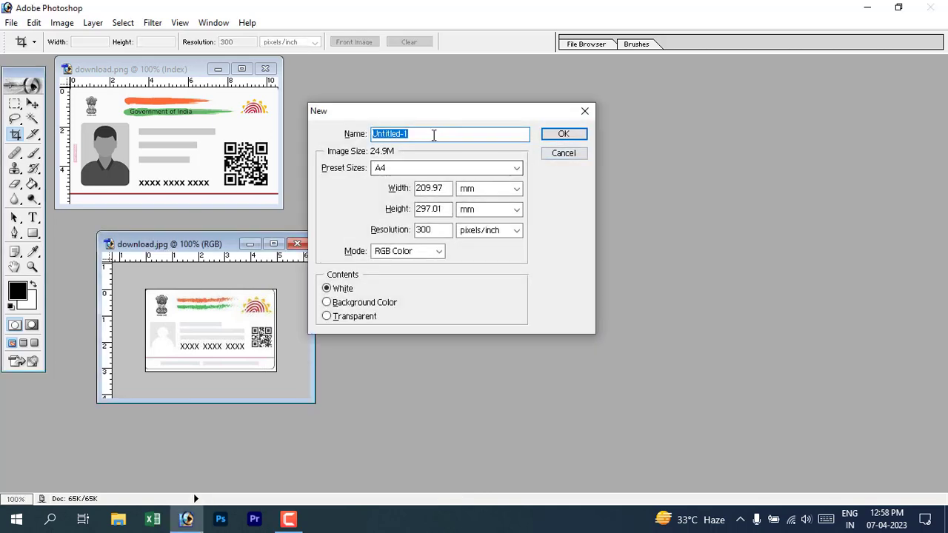
click(423, 120)
drag(450, 111, 549, 106)
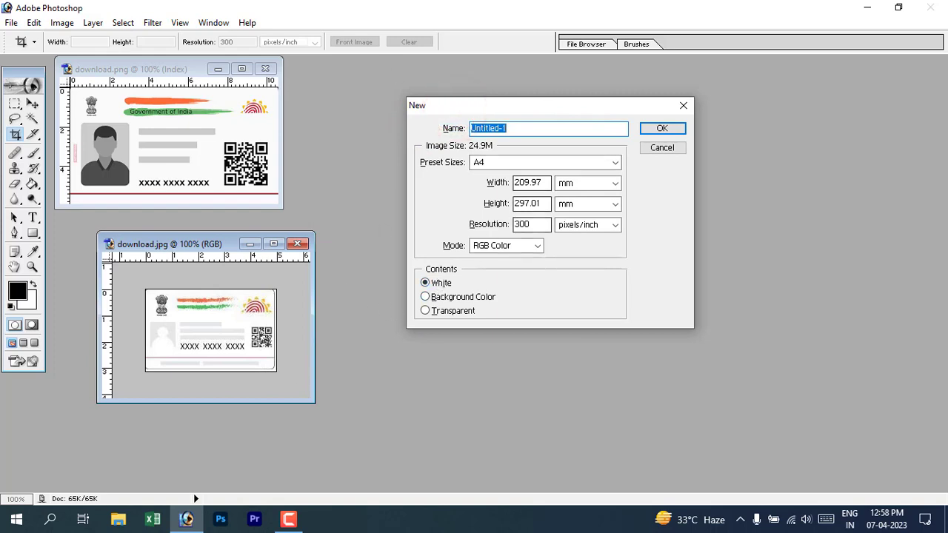
click(494, 246)
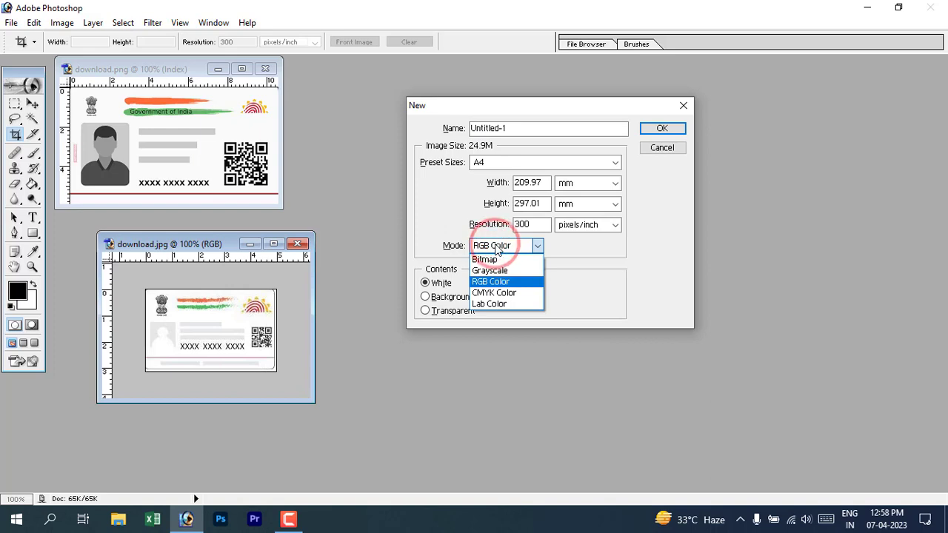
click(501, 293)
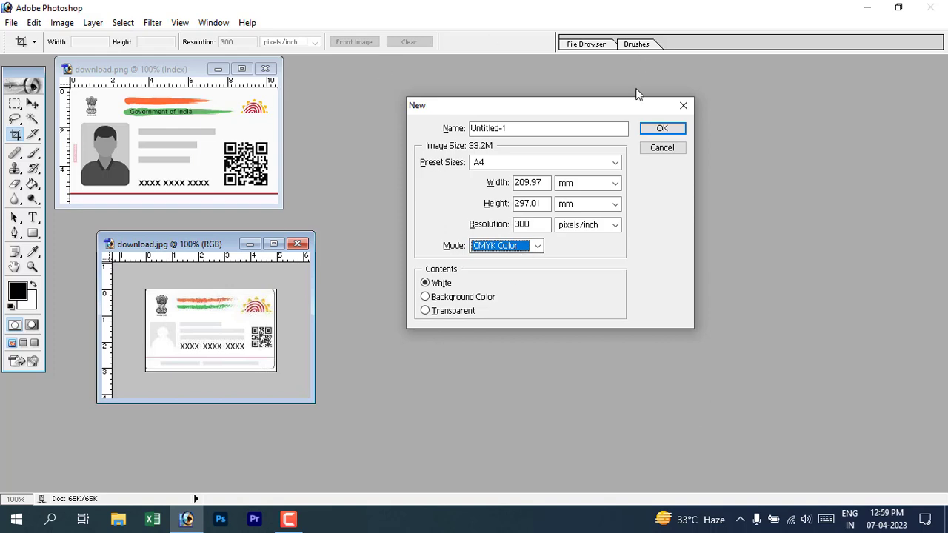
click(660, 129)
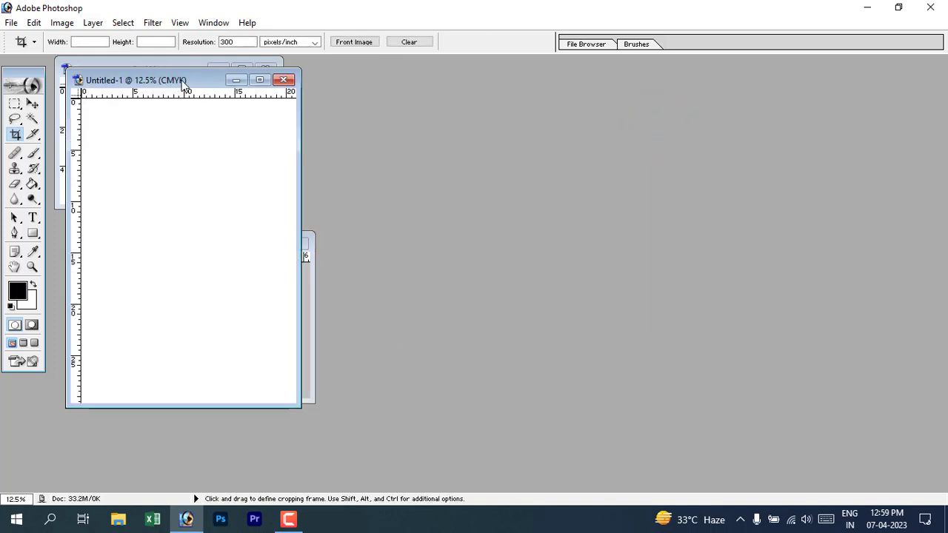
Move and enlarge the blank Untitled-1 window beside the card images, with the Move tool active.
drag(184, 80, 515, 66)
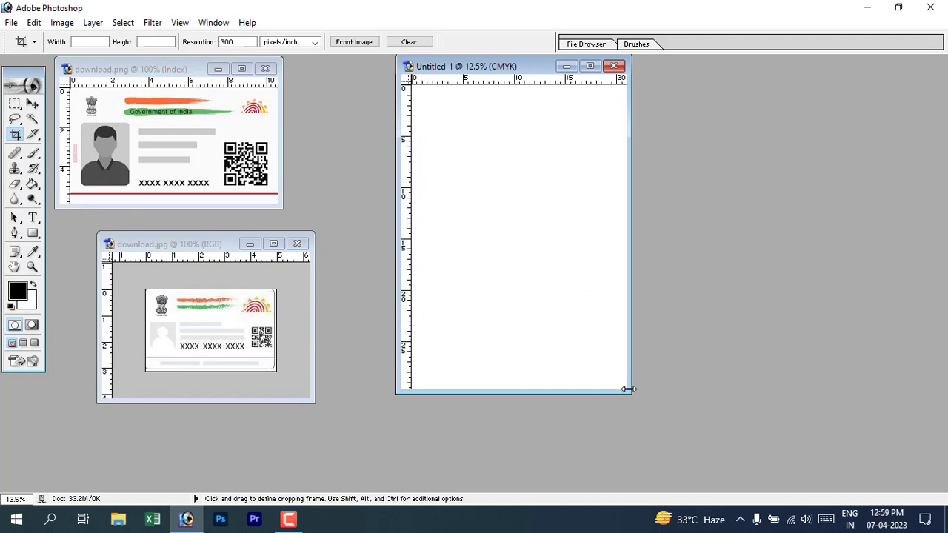
drag(627, 388, 709, 450)
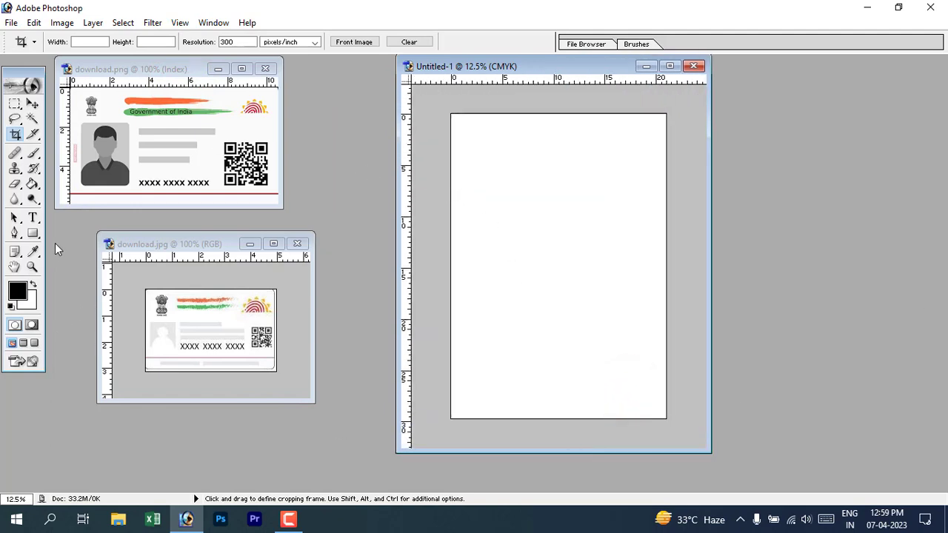
click(33, 104)
click(142, 150)
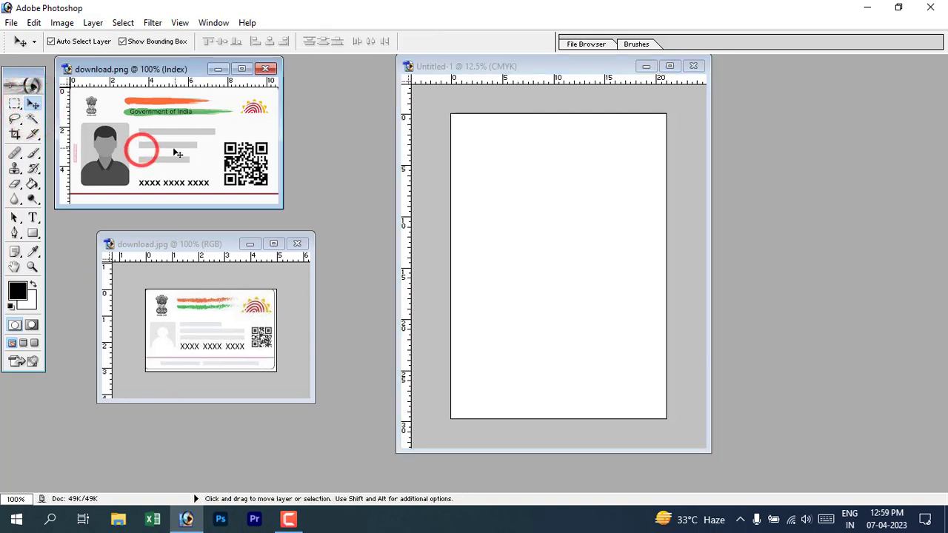
drag(154, 145, 527, 170)
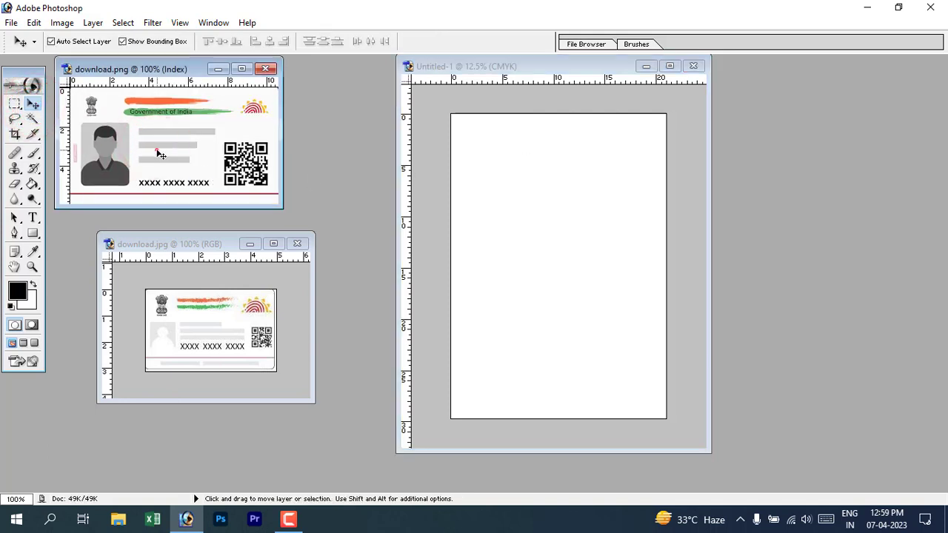
drag(159, 153, 527, 157)
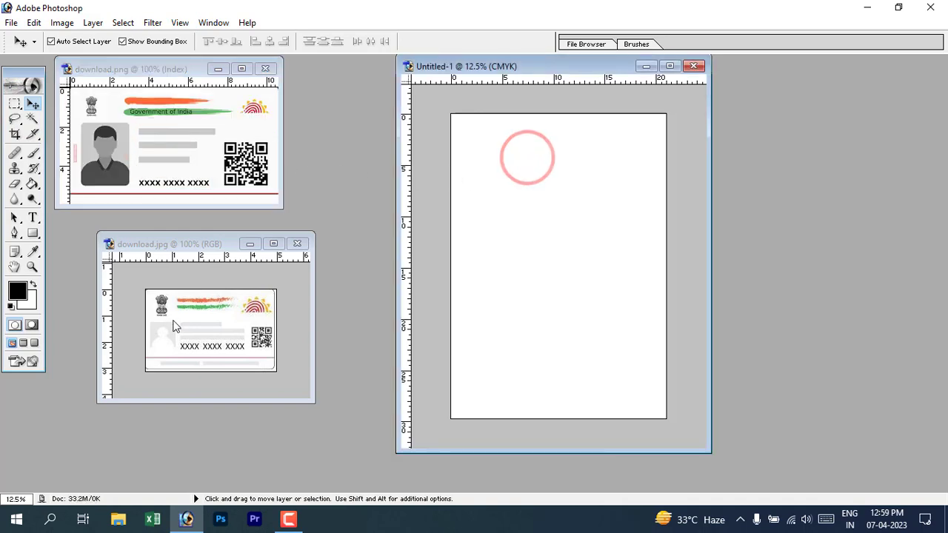
Copy download.jpg onto Untitled-1 as Layer 1, scaled to about 70% in the top-left corner.
mouse_move(176, 326)
mouse_down()
mouse_move(483, 214)
mouse_move(630, 306)
mouse_up()
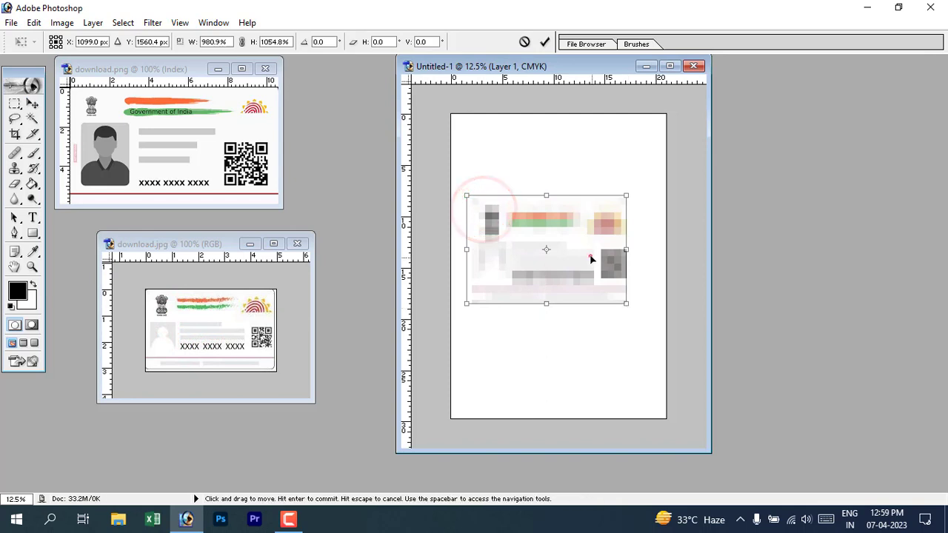
drag(593, 258, 570, 191)
key(Return)
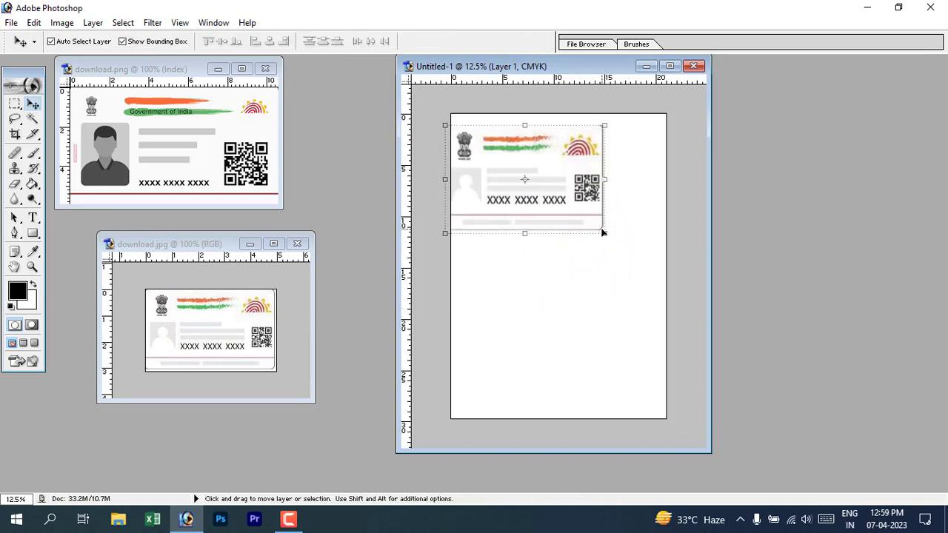
mouse_move(605, 235)
mouse_down()
mouse_move(554, 203)
mouse_move(550, 176)
mouse_move(541, 176)
mouse_move(554, 185)
mouse_up()
key(Return)
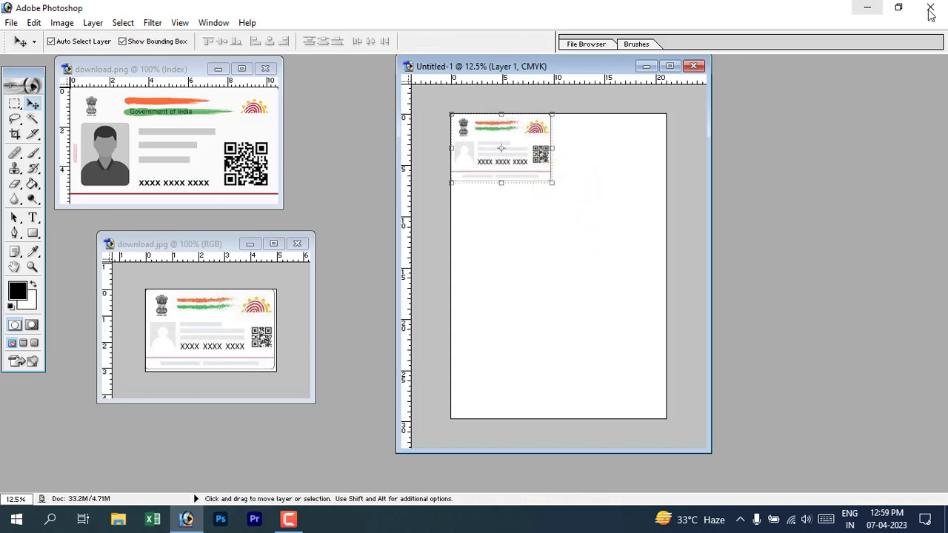
Bring the 'download - Copy' back card into Untitled-1 and place it beside the front card.
click(869, 7)
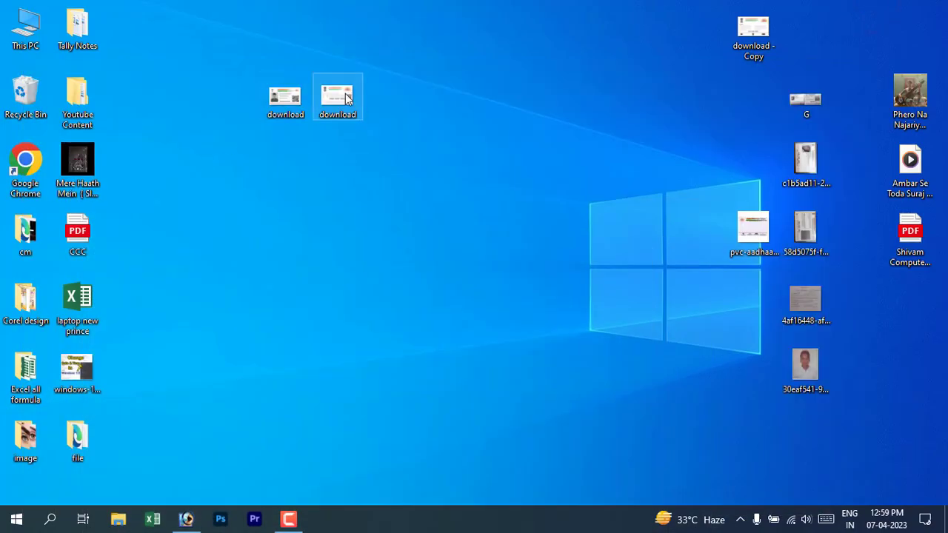
mouse_move(756, 37)
mouse_down()
mouse_move(189, 520)
mouse_move(106, 135)
mouse_move(589, 151)
mouse_up()
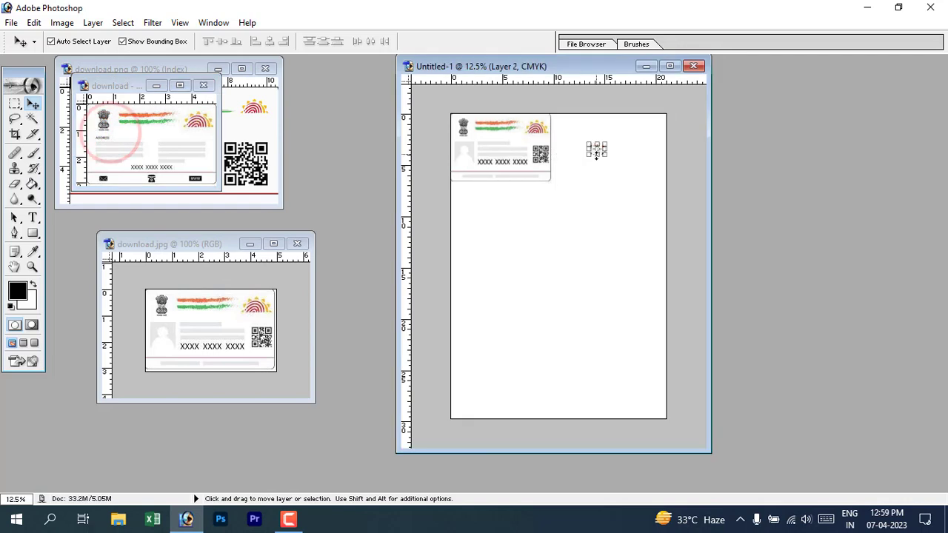
key(ctrl+t)
drag(558, 189, 482, 256)
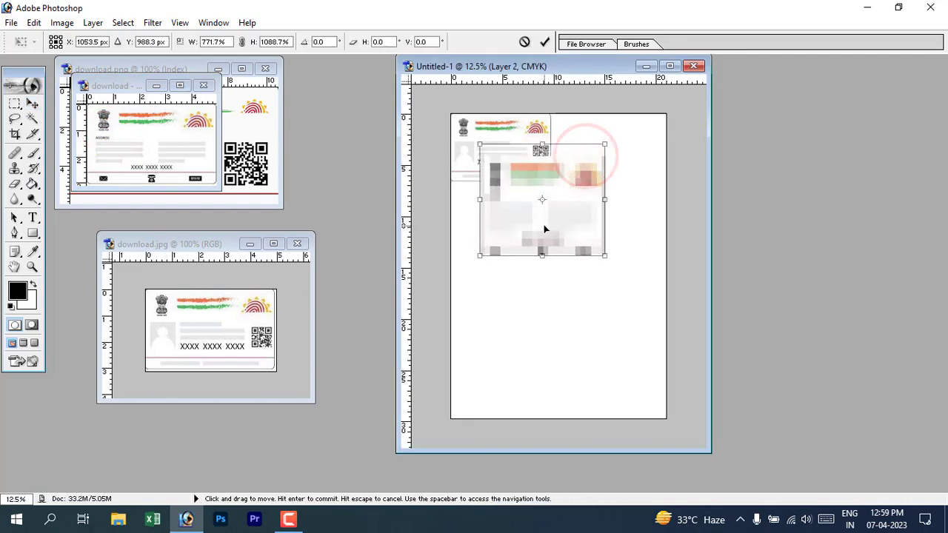
drag(543, 227, 592, 213)
key(Return)
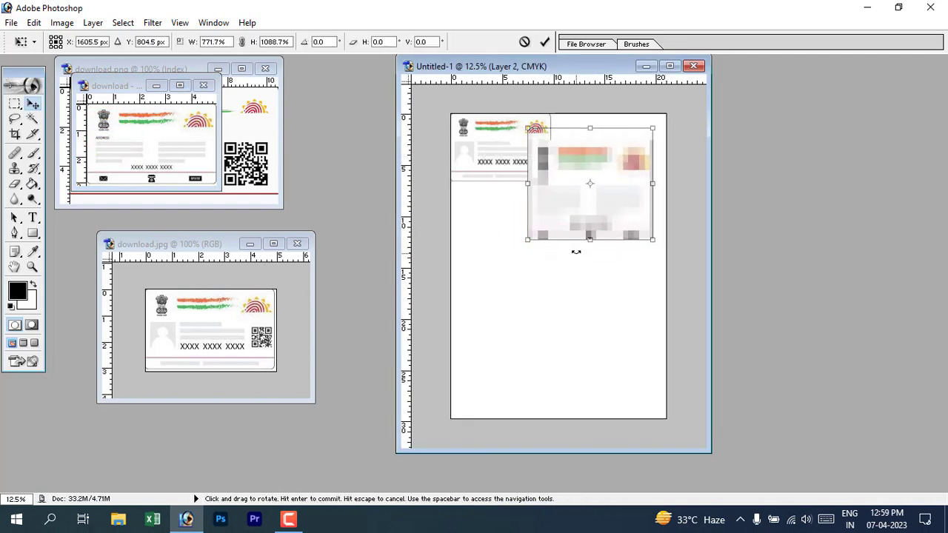
Resize the back card to match the front card's height and commit it as Layer 2.
mouse_move(588, 241)
mouse_down()
mouse_move(578, 165)
mouse_move(561, 170)
mouse_move(555, 189)
mouse_move(559, 168)
mouse_up()
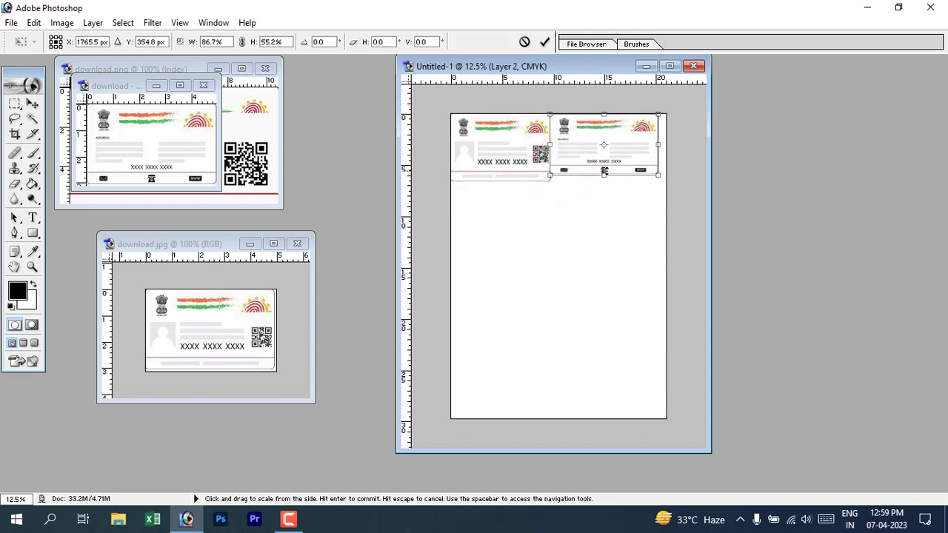
drag(659, 175, 668, 185)
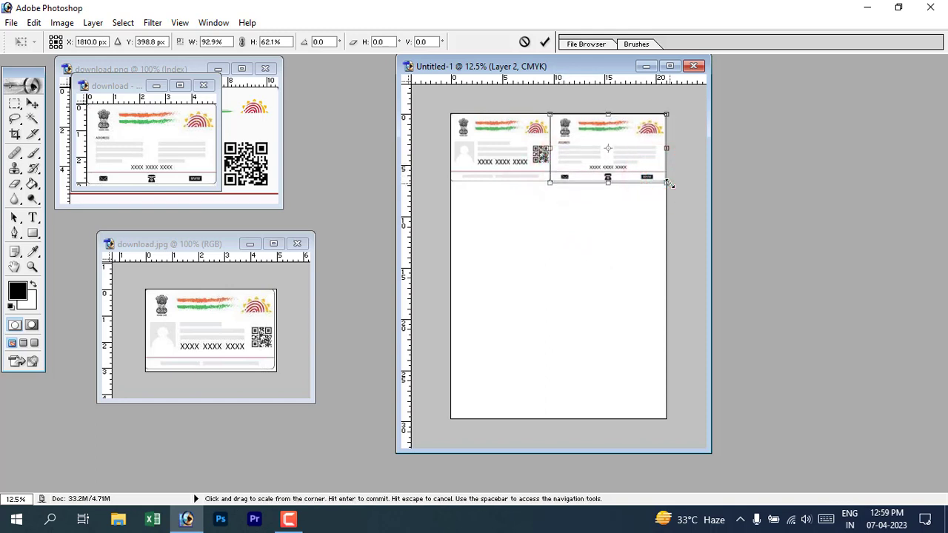
key(v)
key(Return)
click(624, 264)
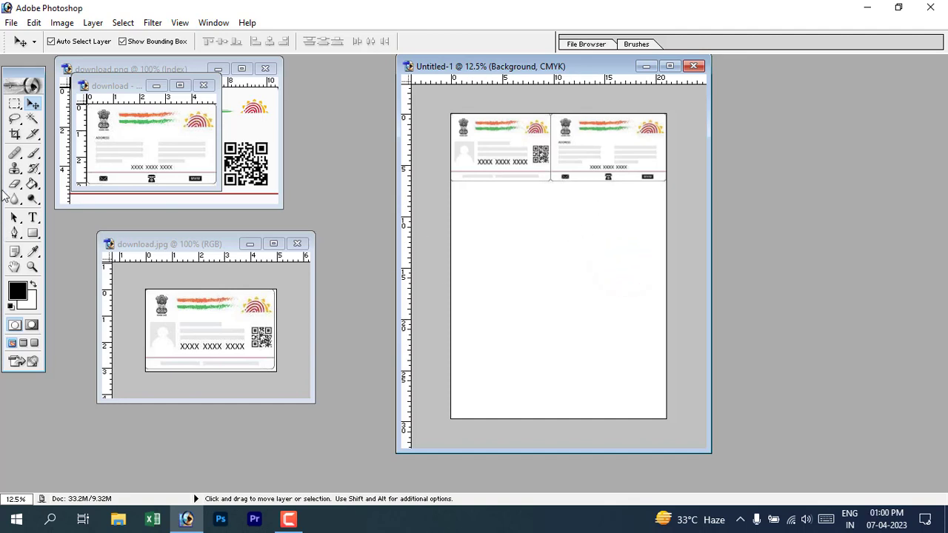
Crop Untitled-1 to the strip holding both cards and zoom in on it.
click(14, 133)
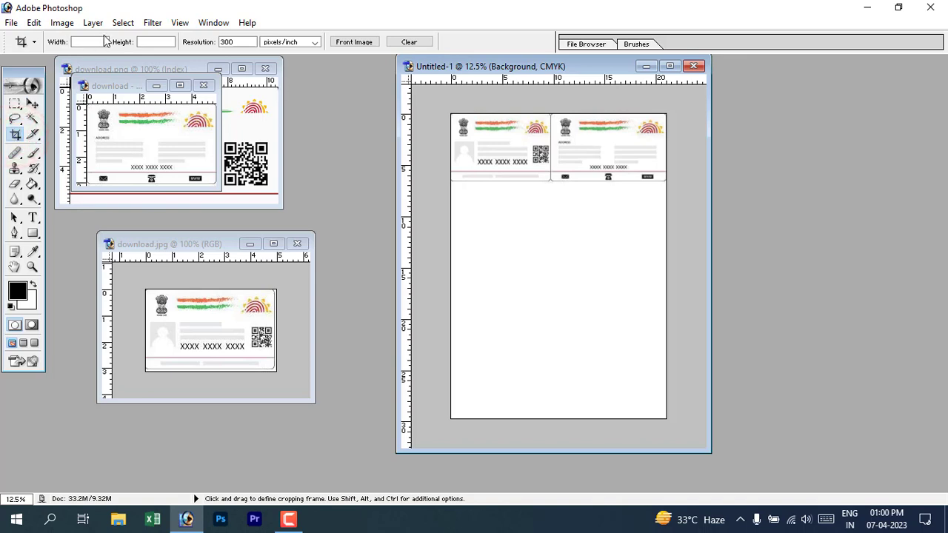
drag(494, 131, 672, 181)
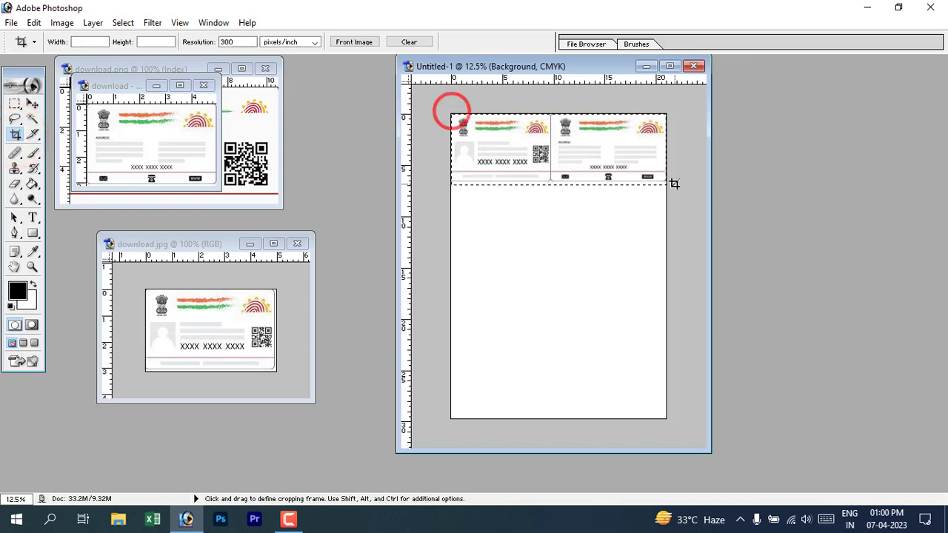
key(Return)
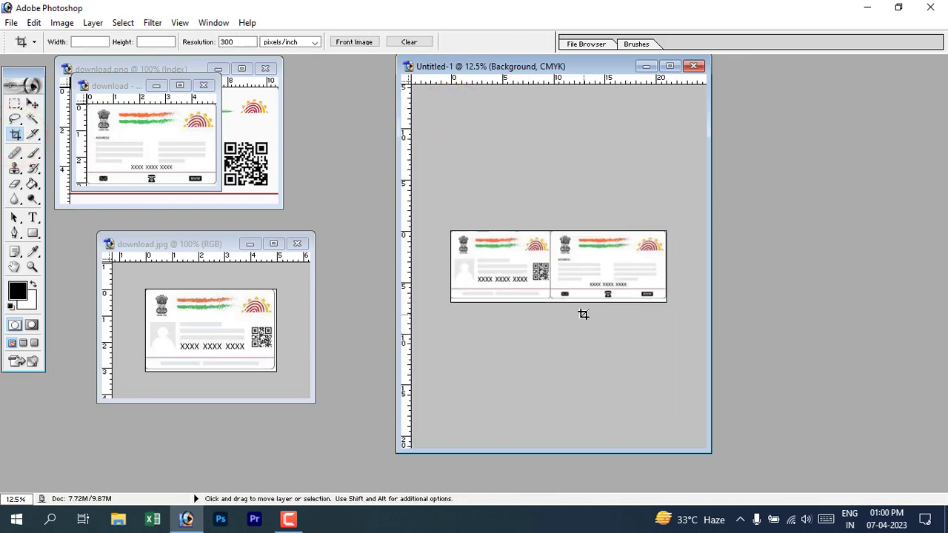
key(ctrl+minus)
key(ctrl+plus)
key(ctrl+plus)
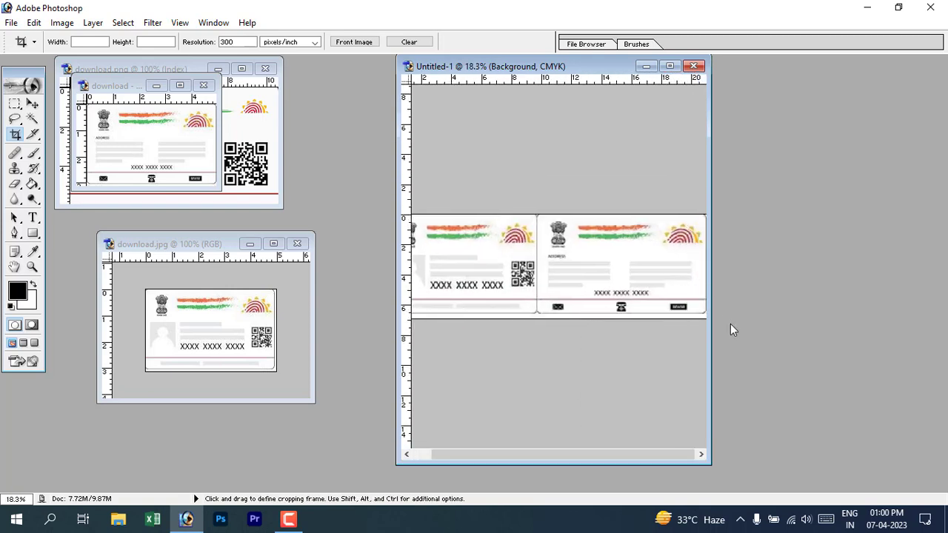
Widen the Untitled-1 window and rearrange the download.jpg and download.png windows.
drag(710, 356, 846, 355)
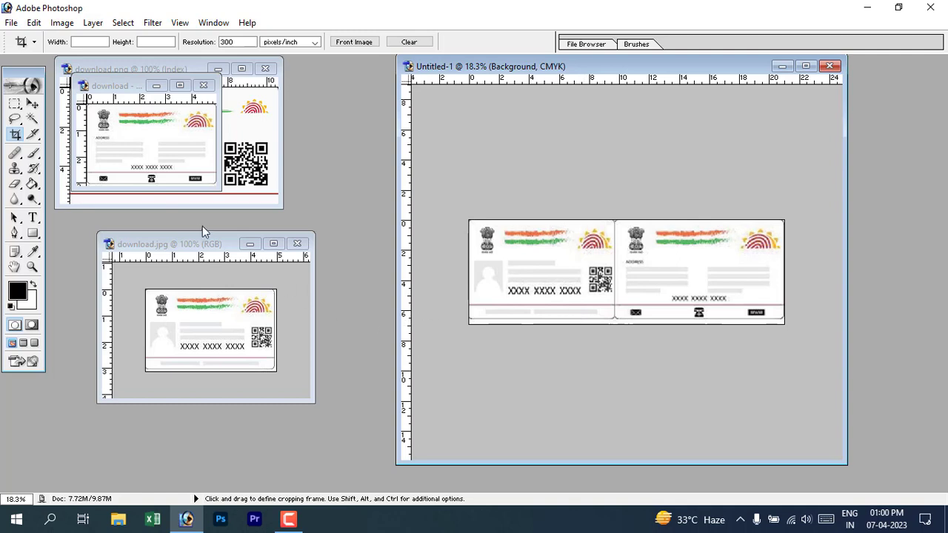
mouse_move(196, 243)
mouse_down()
mouse_move(239, 288)
mouse_move(214, 288)
mouse_up()
click(202, 85)
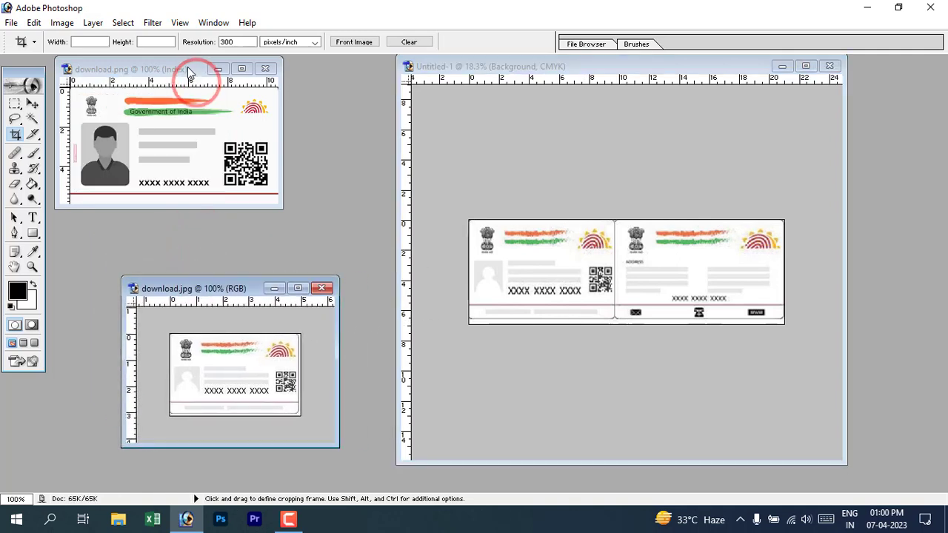
click(188, 71)
drag(155, 70, 235, 98)
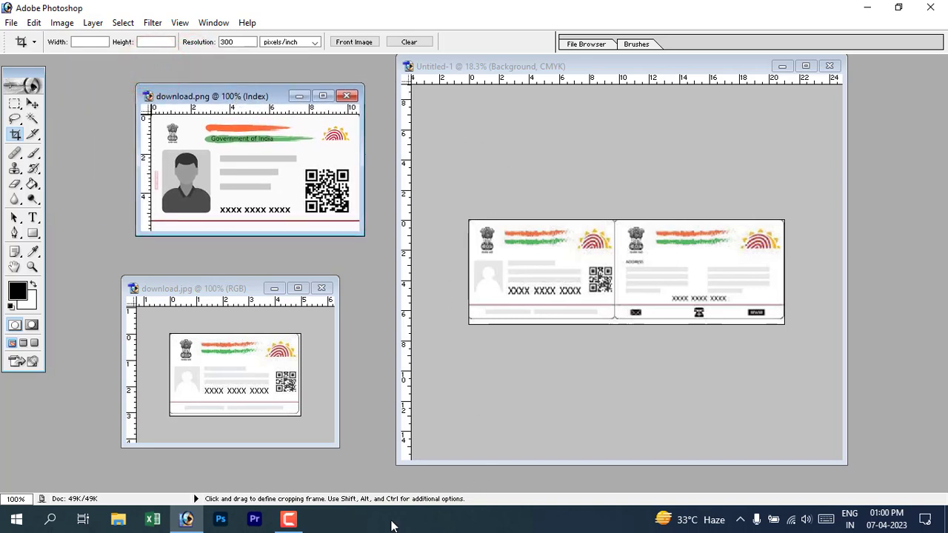
click(288, 519)
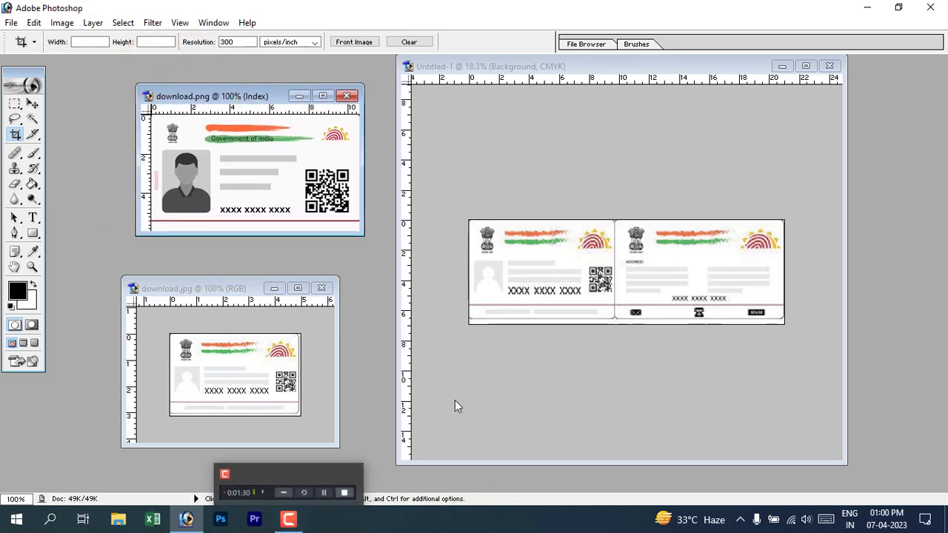